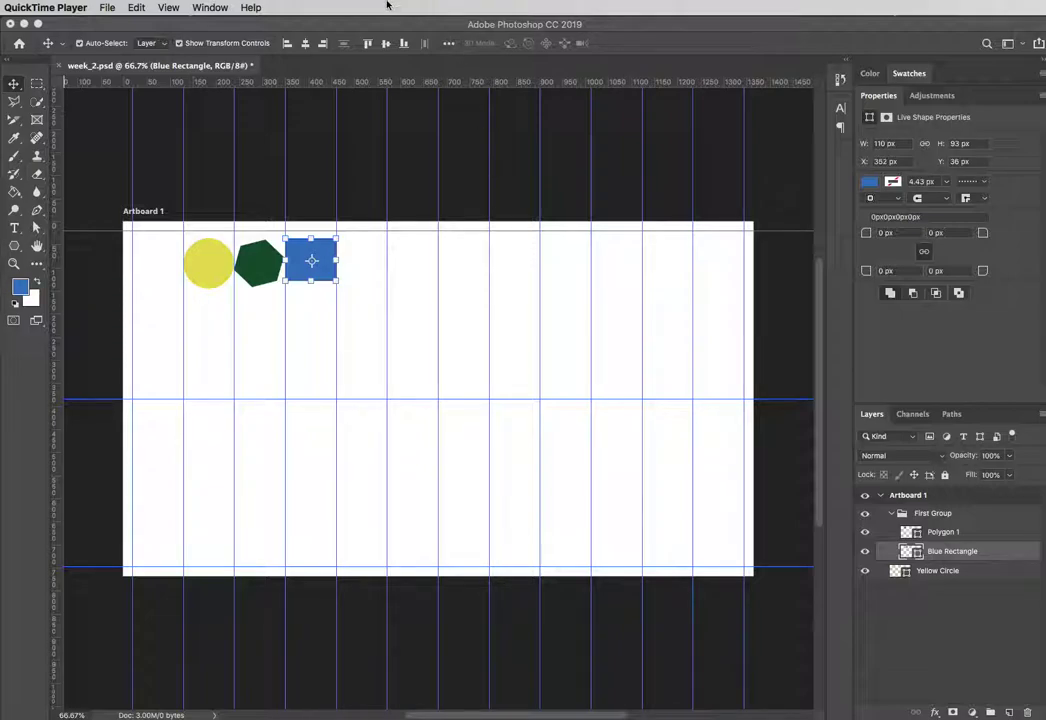
Clear all guides from the document and deselect the blue rectangle
{"action": "left_click", "coordinate": [225, 28]}
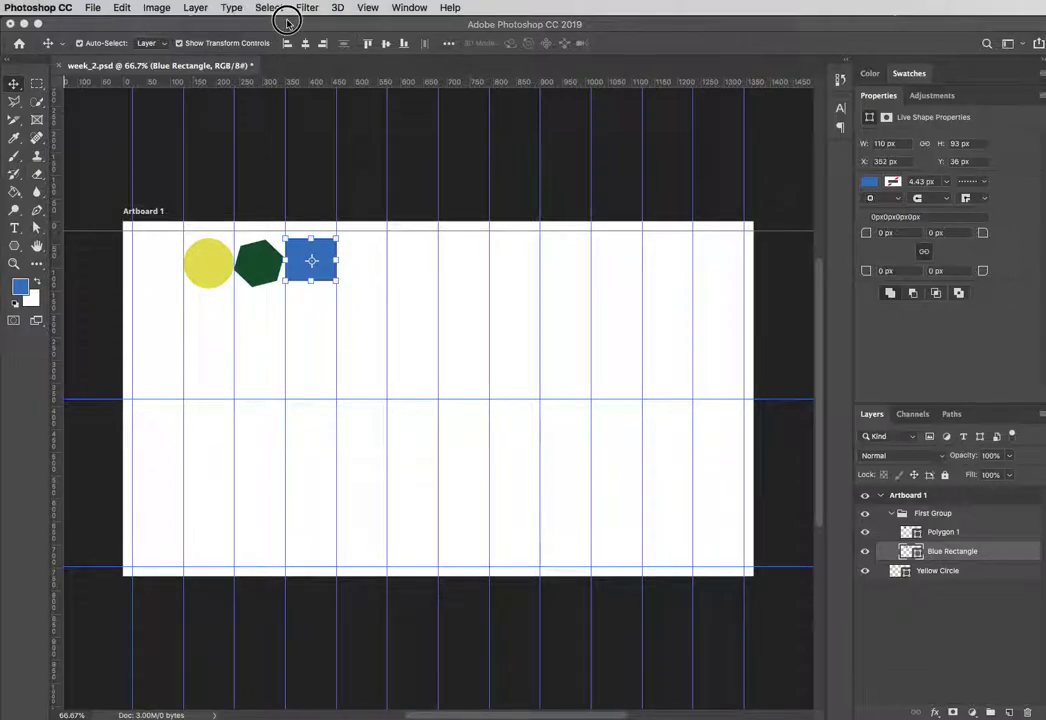
{"action": "left_click", "coordinate": [368, 8]}
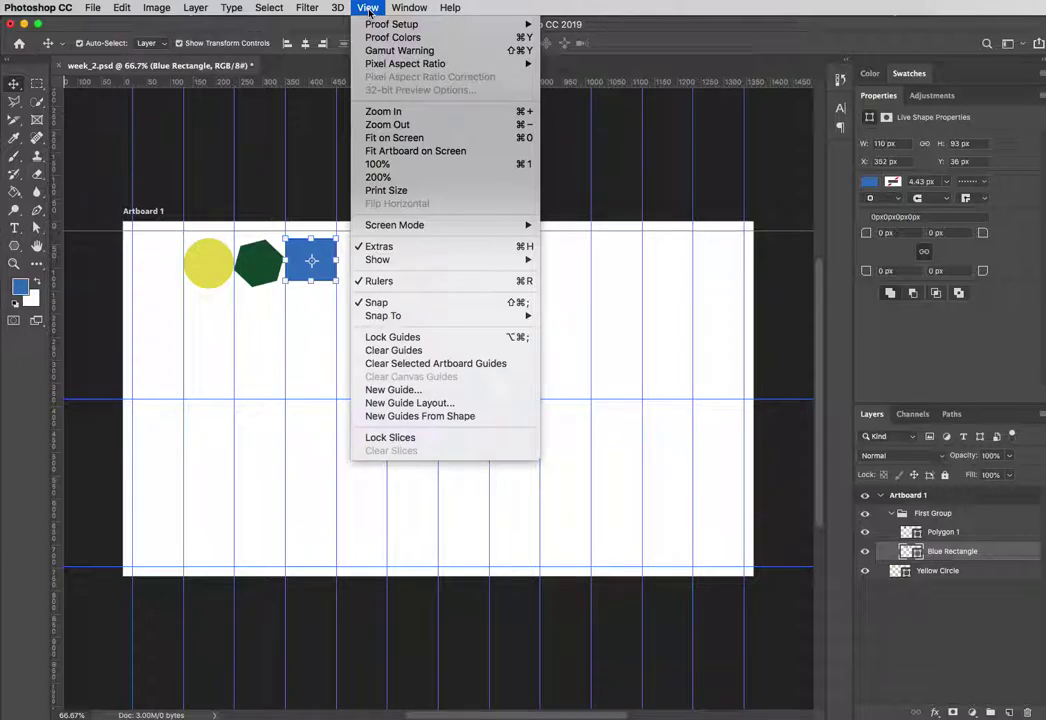
{"action": "left_click", "coordinate": [413, 350]}
{"action": "left_click", "coordinate": [257, 334]}
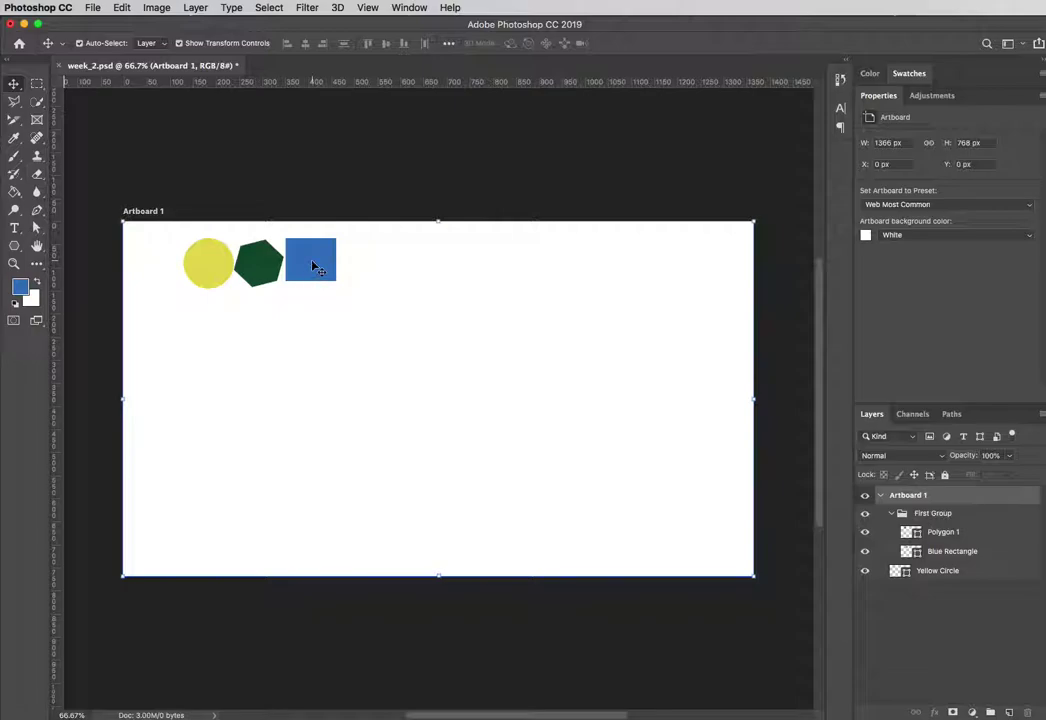
Duplicate the blue rectangle five times in a row across the upper part of the artboard, ending with a copy at about X 1142 px
{"action": "left_click", "coordinate": [313, 264]}
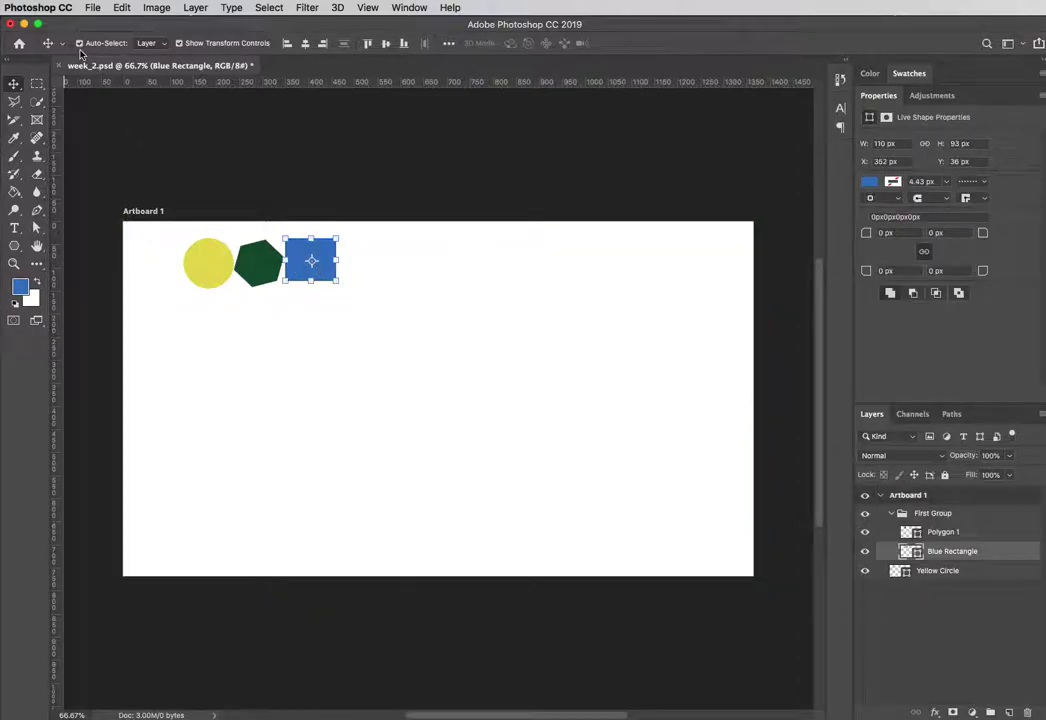
{"action": "left_click", "coordinate": [258, 275]}
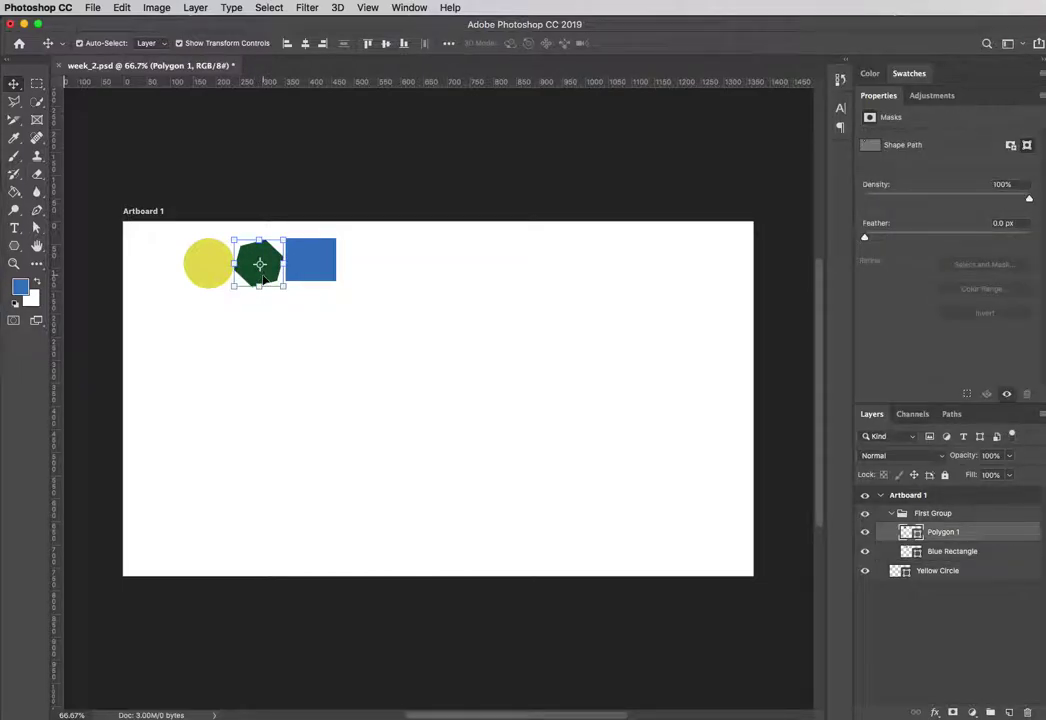
{"action": "left_click", "coordinate": [208, 272]}
{"action": "left_click", "coordinate": [252, 266]}
{"action": "left_click", "coordinate": [310, 272]}
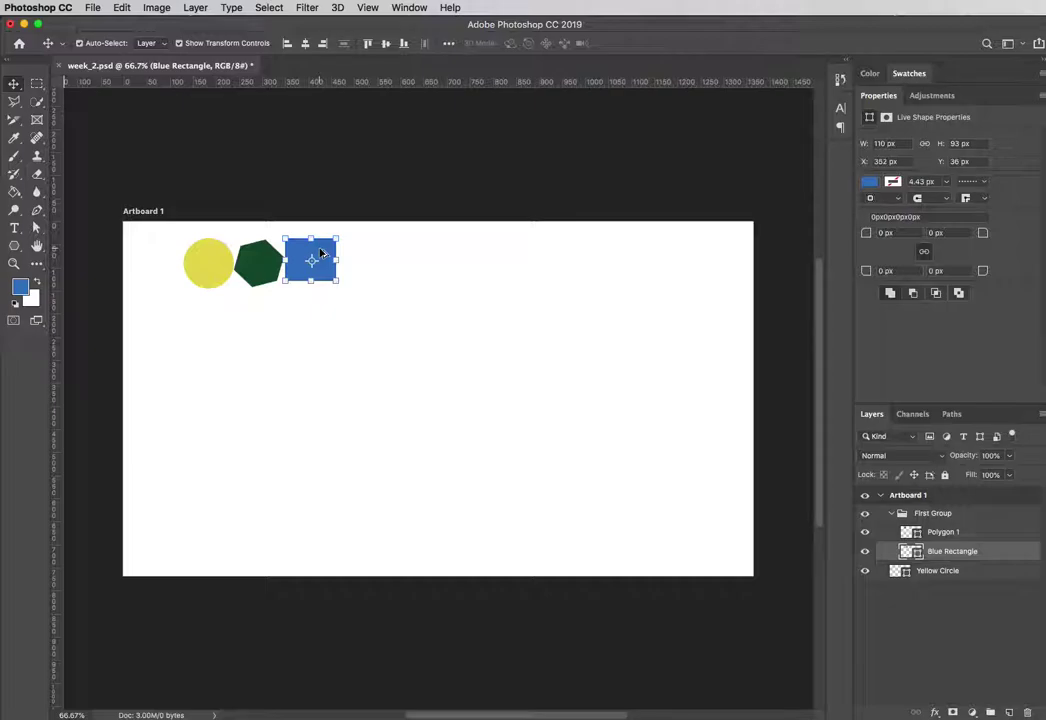
{"action": "left_click_drag", "start_coordinate": [321, 253], "coordinate": [675, 259]}
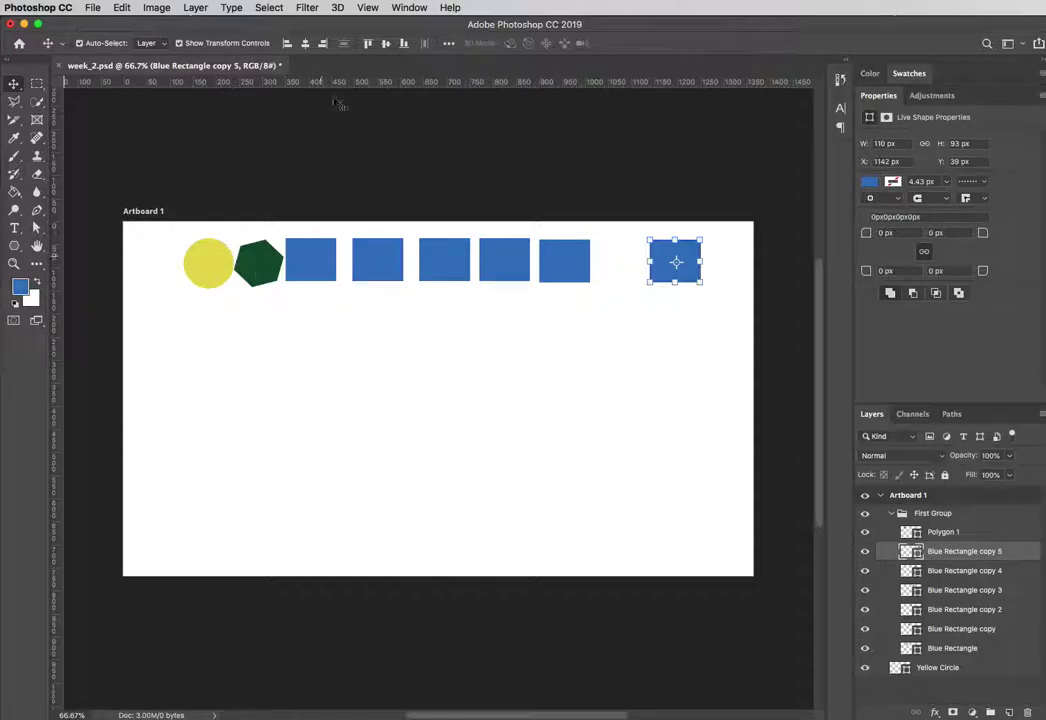
Move all the blue rectangles except the far-right copy into a loose, staggered column below the hexagon
{"action": "left_click_drag", "start_coordinate": [308, 272], "coordinate": [336, 332]}
{"action": "left_click_drag", "start_coordinate": [378, 258], "coordinate": [376, 401]}
{"action": "left_click_drag", "start_coordinate": [450, 251], "coordinate": [297, 481]}
{"action": "left_click_drag", "start_coordinate": [524, 242], "coordinate": [365, 455]}
{"action": "left_click_drag", "start_coordinate": [574, 276], "coordinate": [352, 555]}
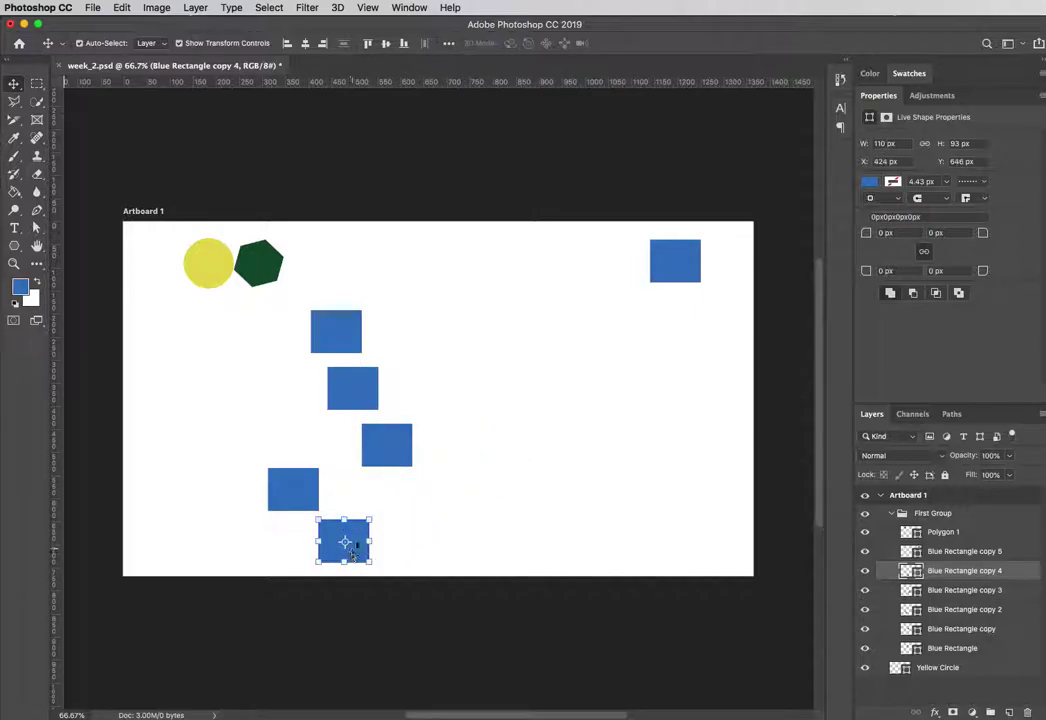
Select the five blue rectangles in the staggered column, align their left edges and distribute them evenly in the vertical direction
{"action": "left_click", "coordinate": [290, 492], "text": "shift"}
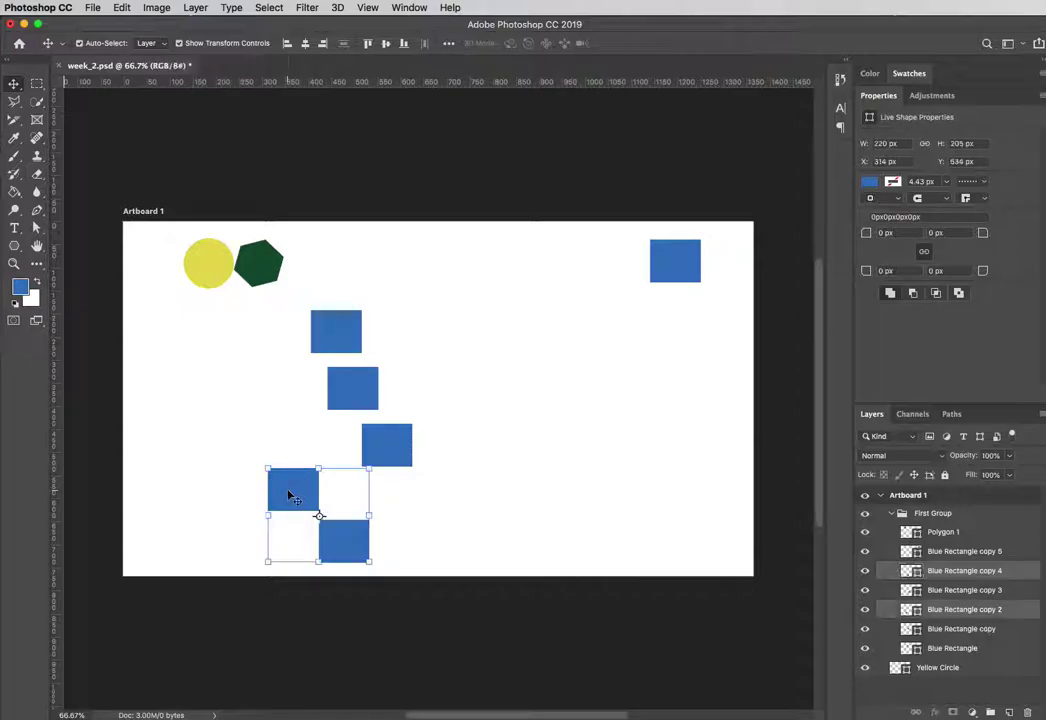
{"action": "left_click", "coordinate": [390, 439], "text": "shift"}
{"action": "left_click", "coordinate": [352, 404], "text": "shift"}
{"action": "left_click", "coordinate": [340, 339], "text": "shift"}
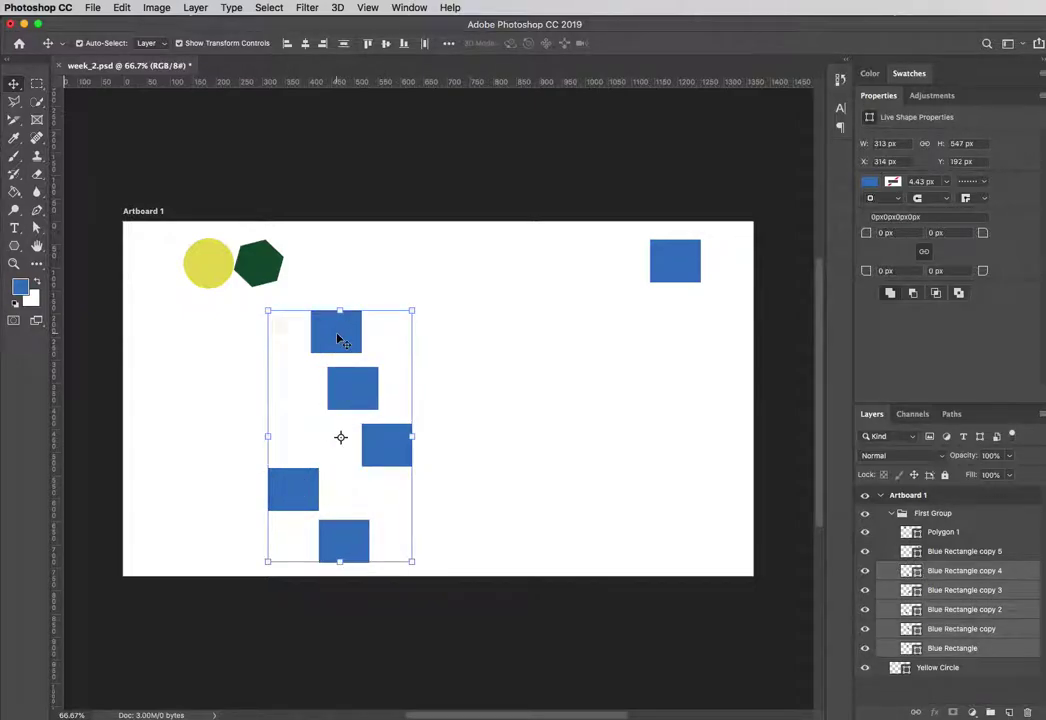
{"action": "left_click", "coordinate": [288, 45]}
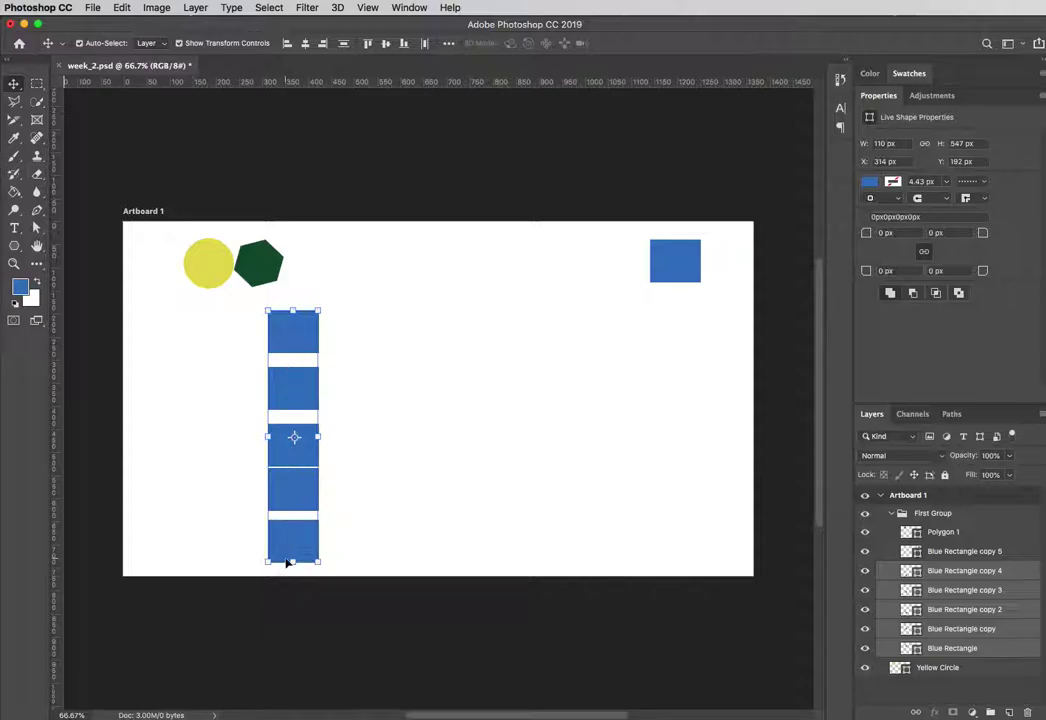
{"action": "left_click", "coordinate": [344, 47]}
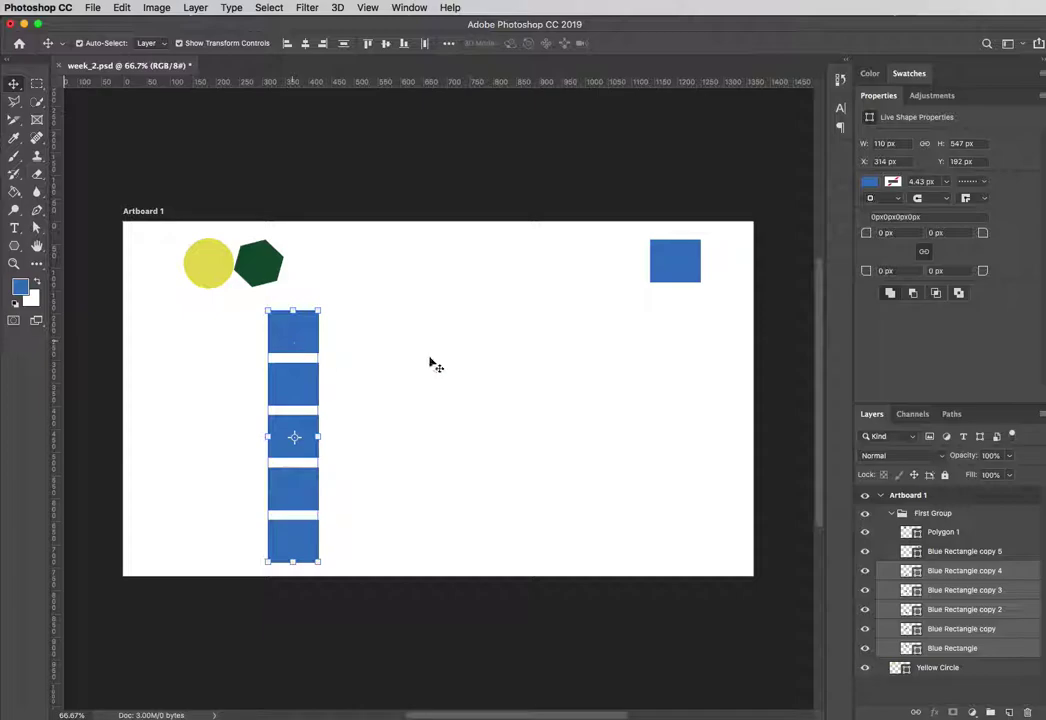
Spread the four lower rectangles of the column out to the right of the first one, forming an uneven horizontal row
{"action": "left_click", "coordinate": [413, 402]}
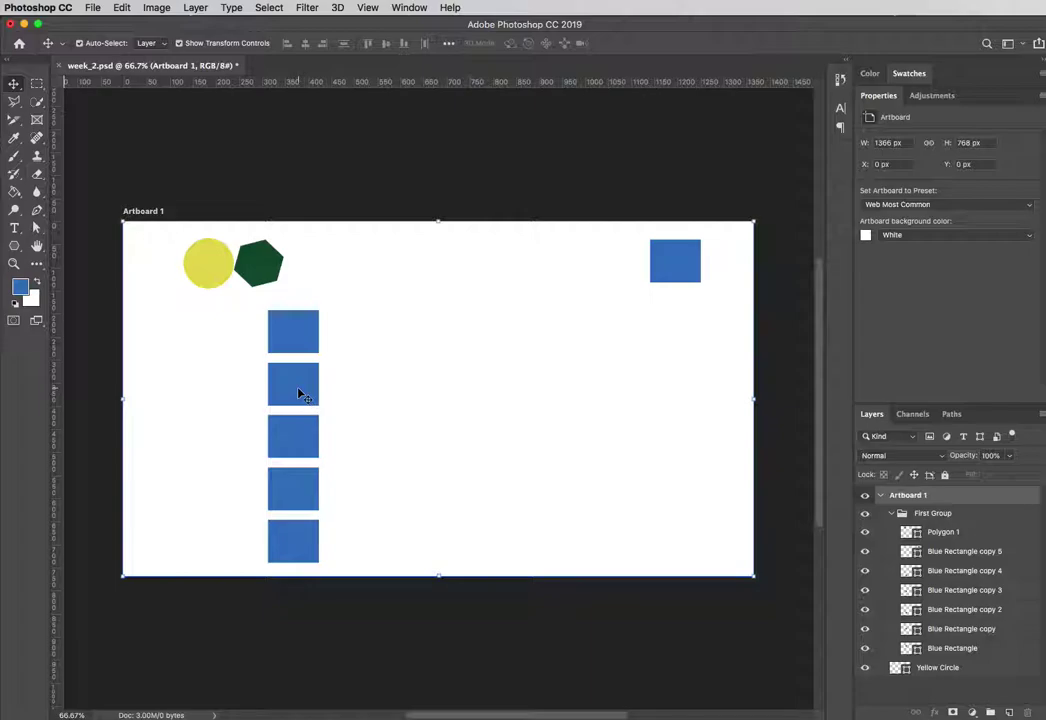
{"action": "left_click_drag", "start_coordinate": [297, 383], "coordinate": [404, 362]}
{"action": "left_click_drag", "start_coordinate": [297, 439], "coordinate": [486, 341]}
{"action": "left_click_drag", "start_coordinate": [232, 494], "coordinate": [536, 379]}
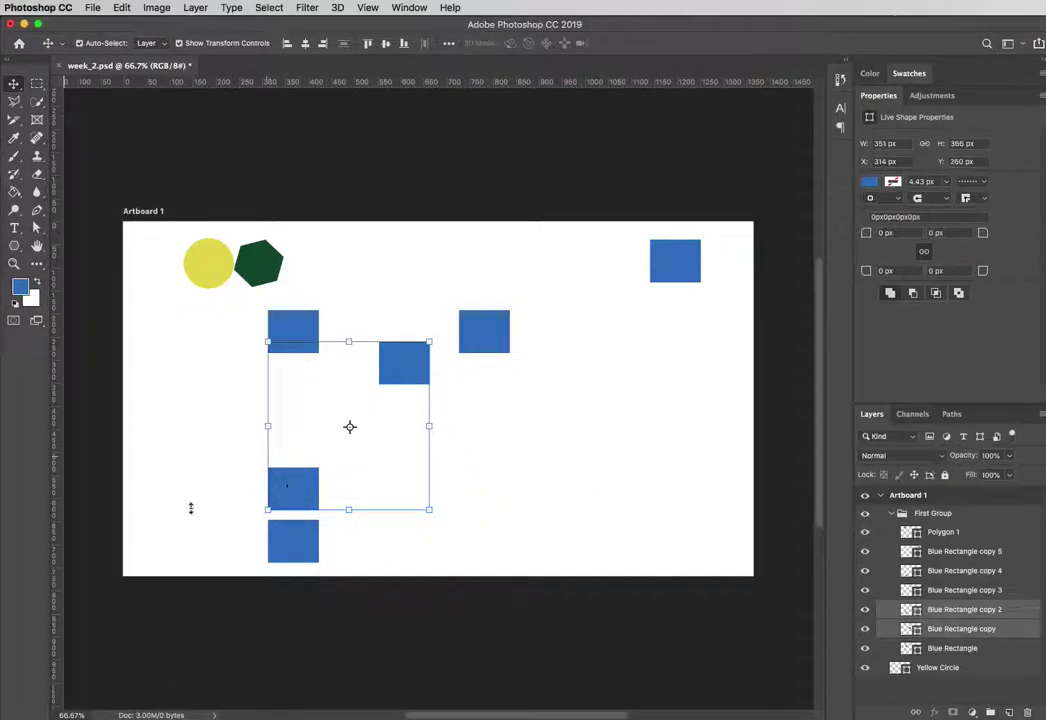
{"action": "left_click", "coordinate": [245, 451]}
{"action": "left_click_drag", "start_coordinate": [301, 490], "coordinate": [592, 357]}
{"action": "left_click_drag", "start_coordinate": [285, 546], "coordinate": [685, 376]}
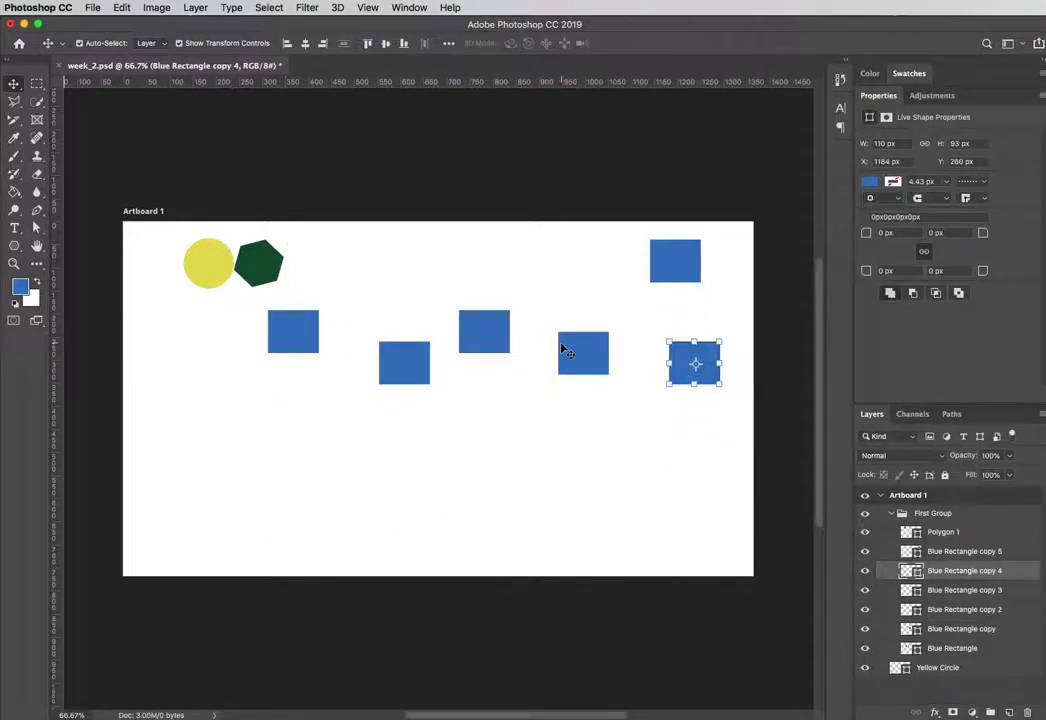
Select the five blue rectangles in the uneven row, align their vertical centers and distribute them evenly in the horizontal direction
{"action": "left_click", "coordinate": [581, 357], "text": "shift"}
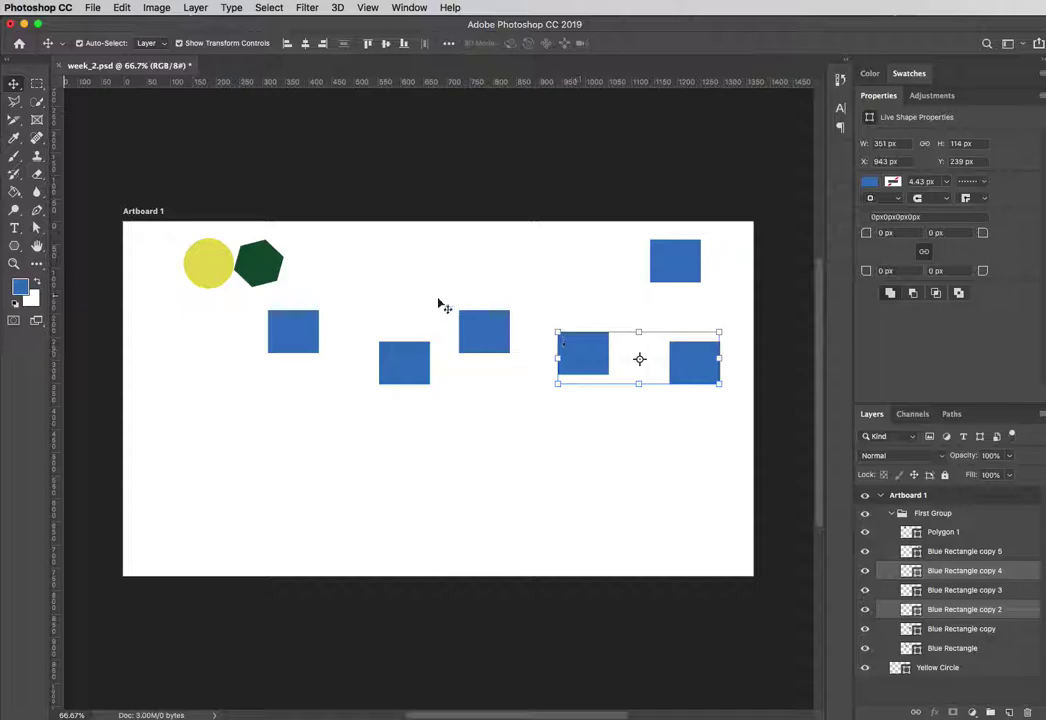
{"action": "left_click", "coordinate": [495, 344], "text": "shift"}
{"action": "left_click", "coordinate": [392, 362], "text": "shift"}
{"action": "left_click", "coordinate": [297, 343], "text": "shift"}
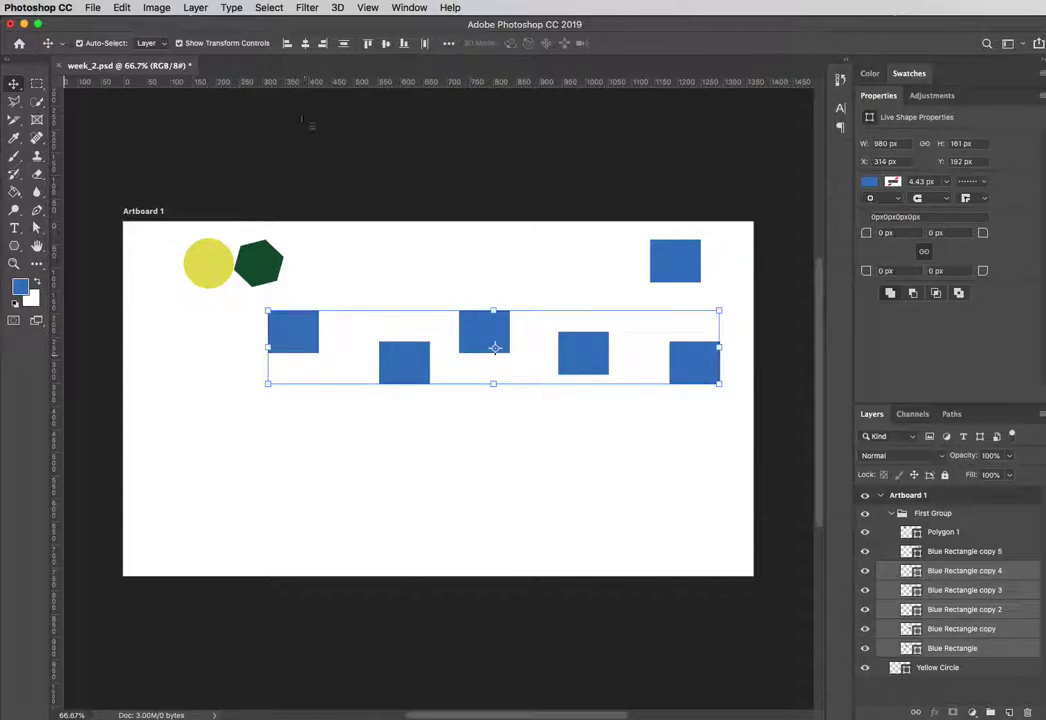
{"action": "left_click", "coordinate": [385, 45]}
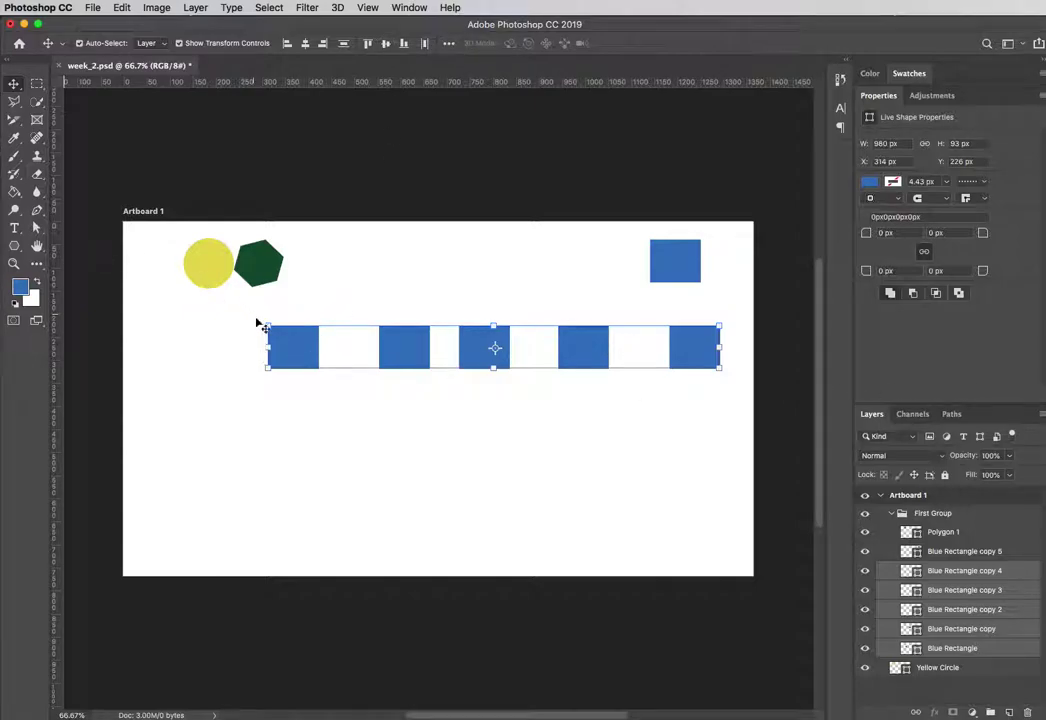
{"action": "left_click", "coordinate": [425, 46]}
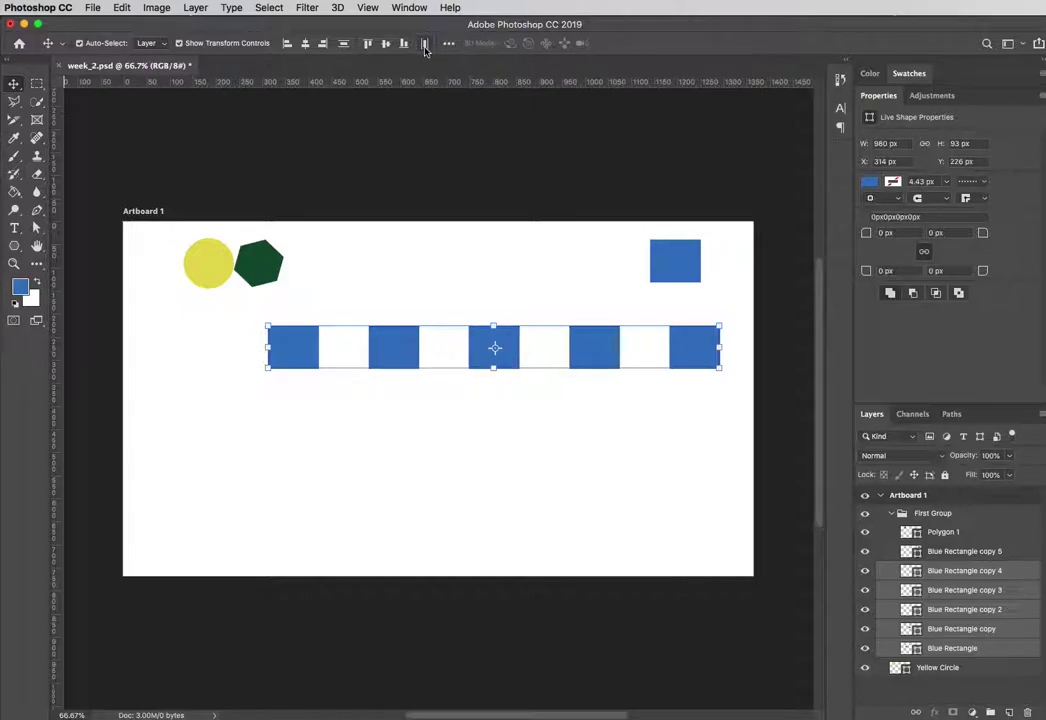